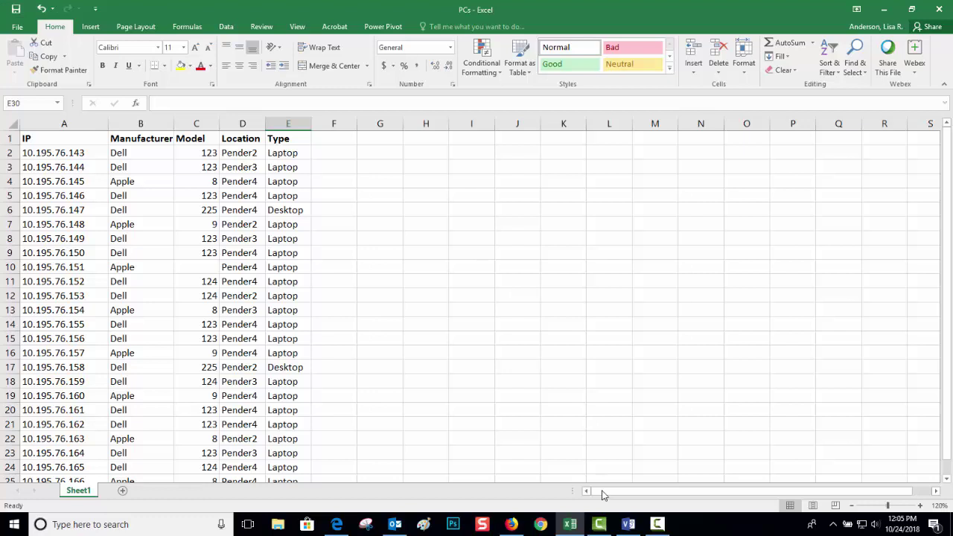
Switch from the PCs worksheet in Excel to the blank Visio drawing.
{"action": "left_click", "coordinate": [628, 525]}
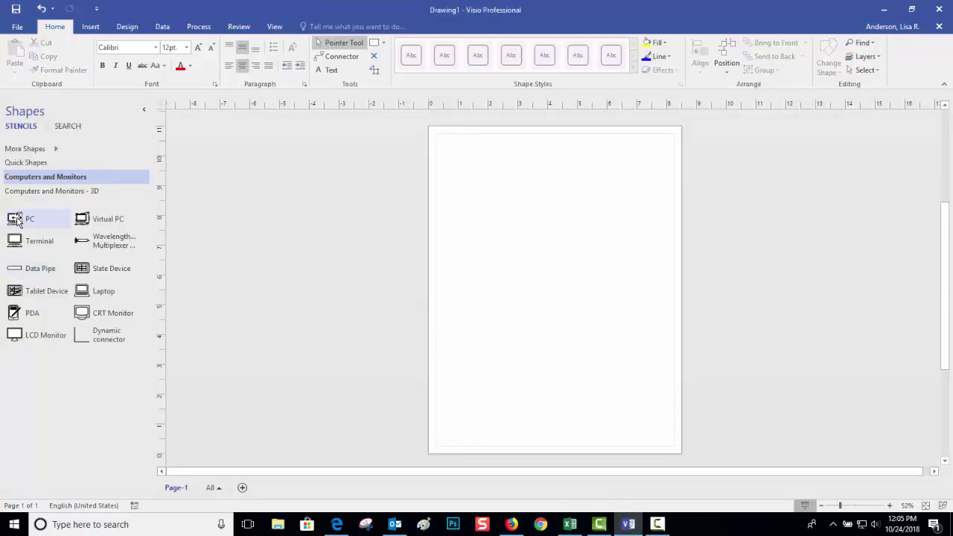
Place a PC shape on the page with a Laptop shape directly beneath it.
{"action": "left_click_drag", "start_coordinate": [15, 220], "coordinate": [464, 224]}
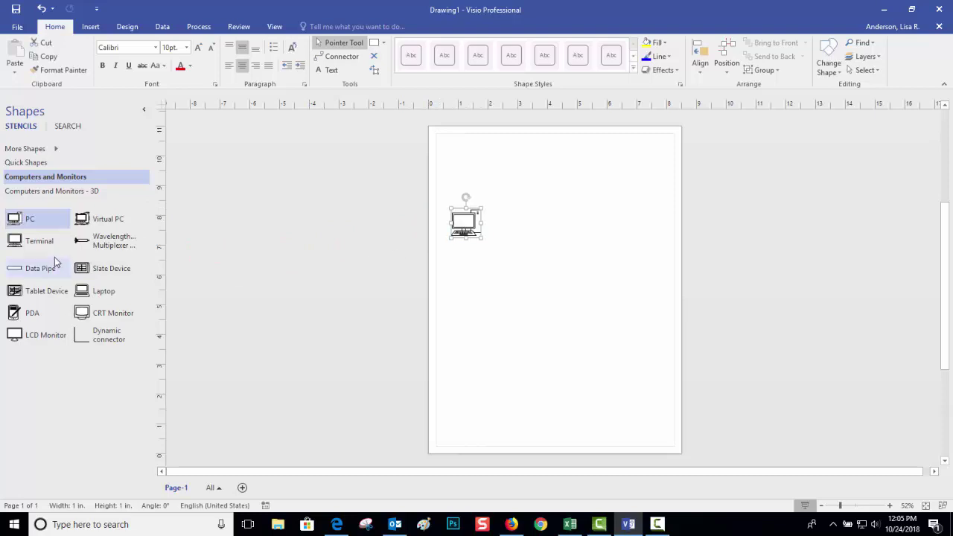
{"action": "left_click_drag", "start_coordinate": [94, 296], "coordinate": [472, 279]}
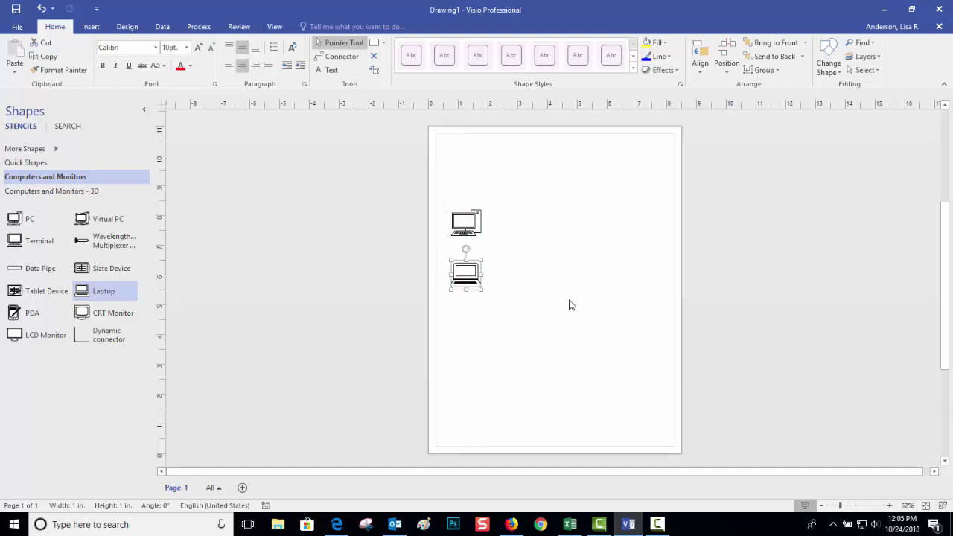
{"action": "left_click", "coordinate": [165, 25]}
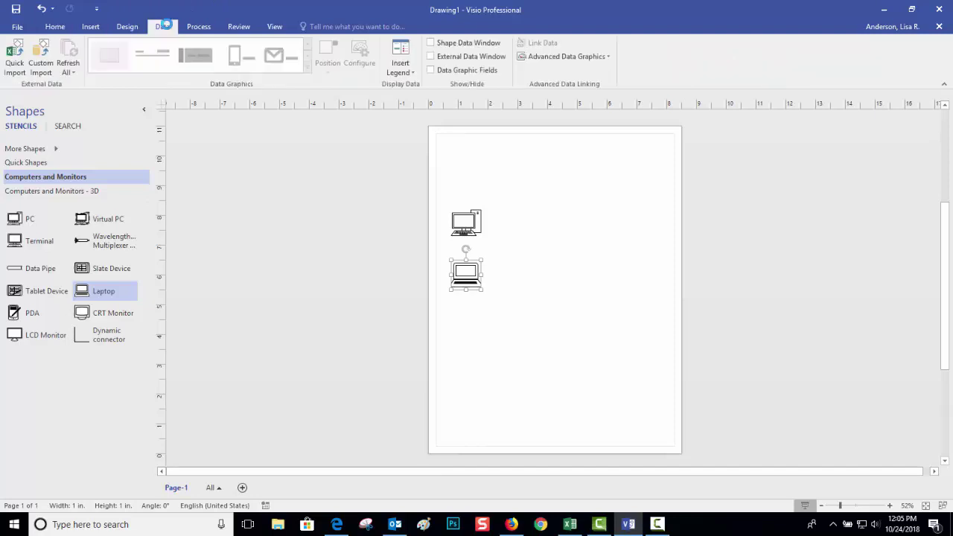
Start a custom import from an Excel workbook, choosing PCs.xlsx on the Desktop.
{"action": "left_click", "coordinate": [46, 67]}
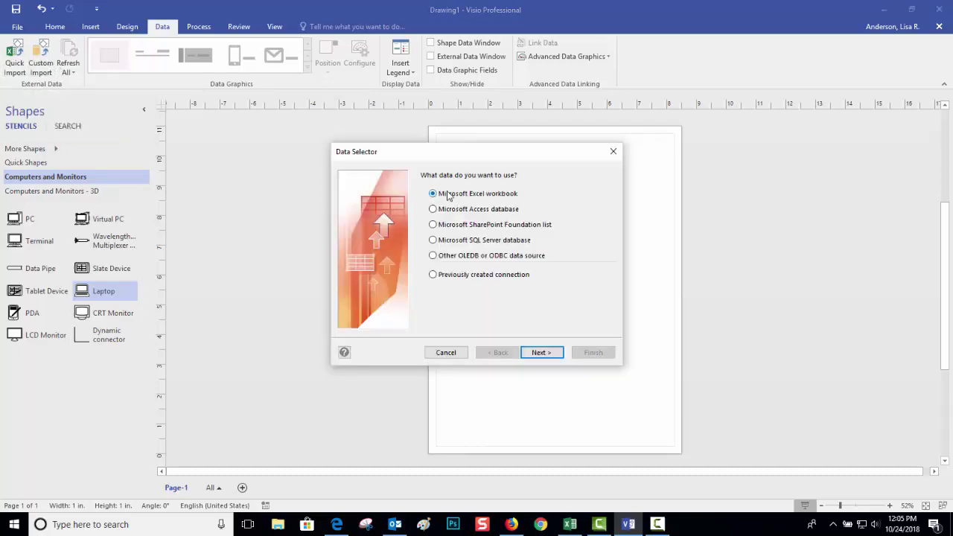
{"action": "left_click", "coordinate": [543, 355]}
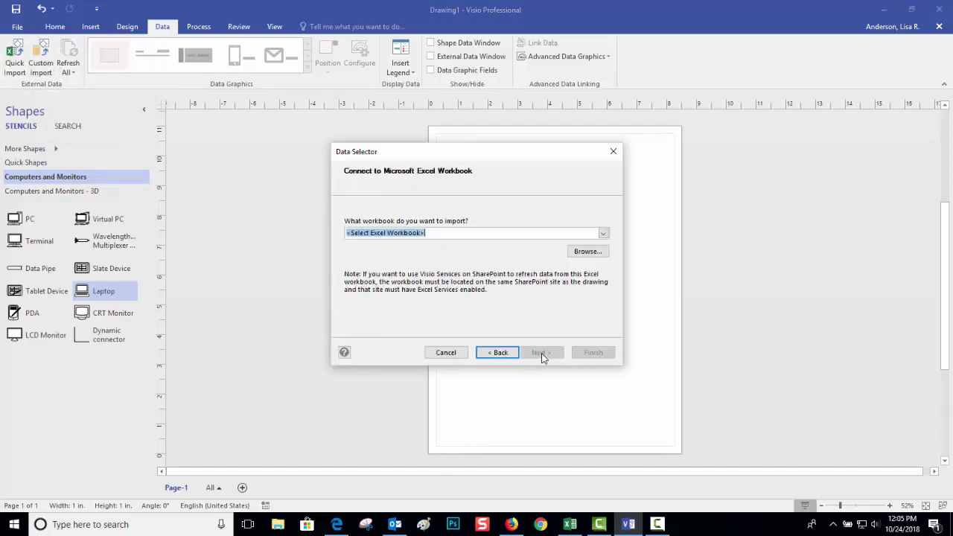
{"action": "left_click", "coordinate": [585, 252]}
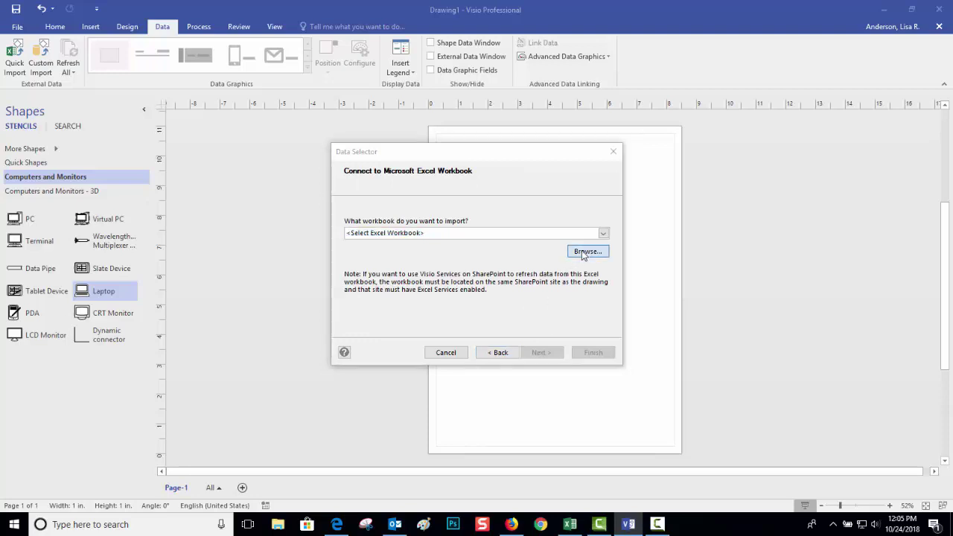
{"action": "left_click", "coordinate": [380, 258]}
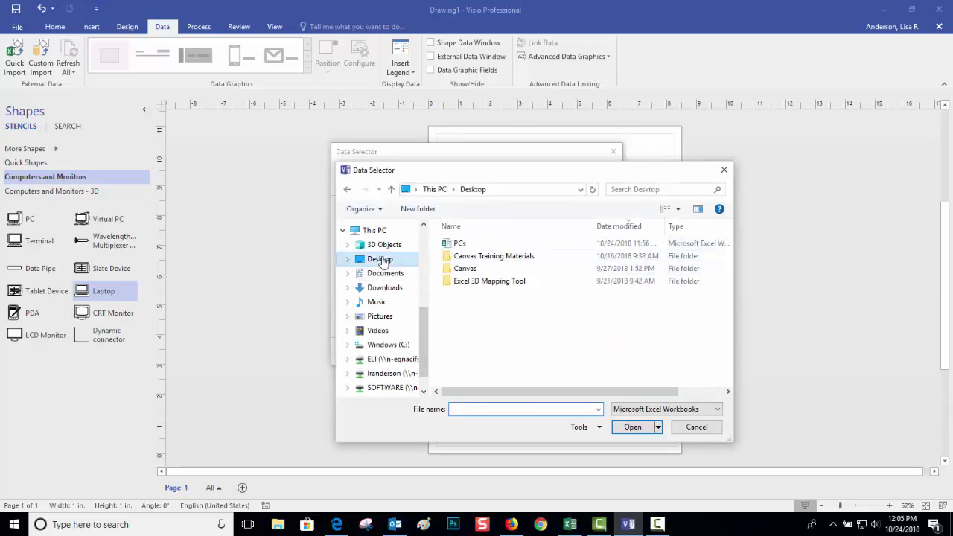
{"action": "left_click", "coordinate": [476, 244]}
{"action": "left_click", "coordinate": [633, 427]}
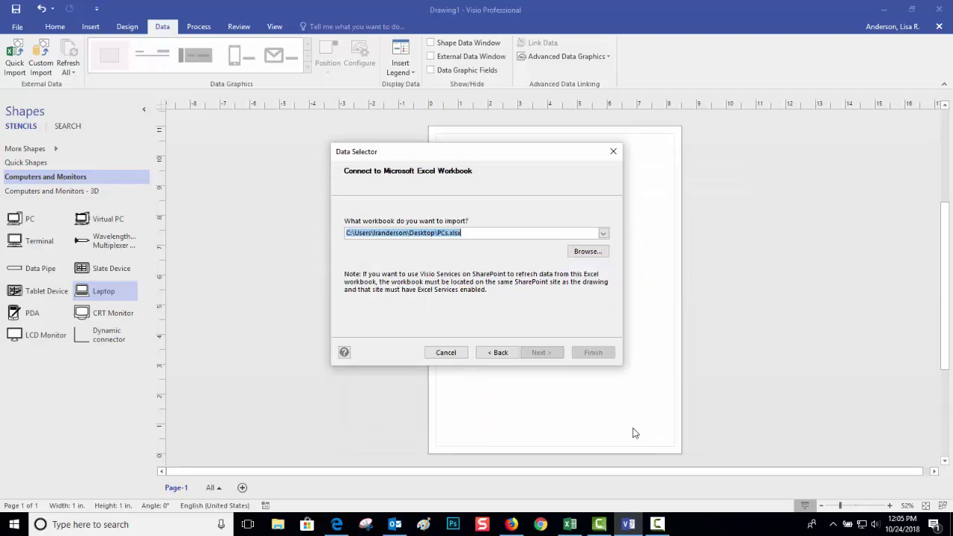
Import Sheet1$ with all columns and rows, using IP as the unique identifier.
{"action": "left_click", "coordinate": [554, 353]}
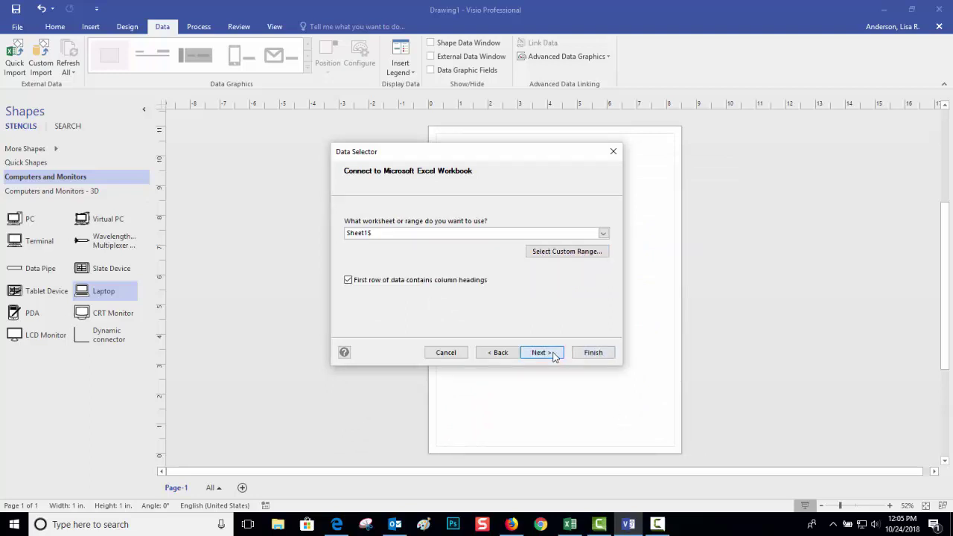
{"action": "left_click", "coordinate": [553, 353]}
{"action": "left_click", "coordinate": [439, 312]}
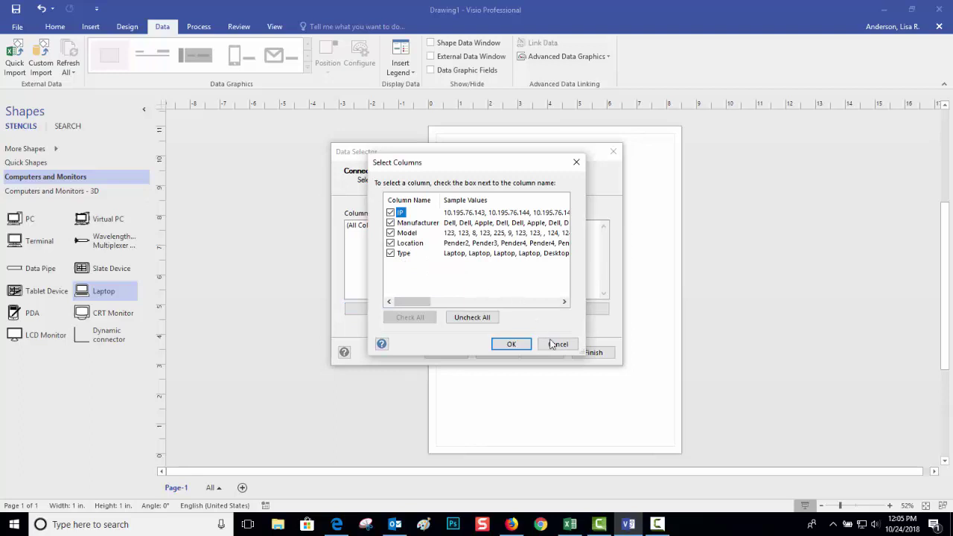
{"action": "left_click", "coordinate": [503, 344]}
{"action": "left_click", "coordinate": [534, 311]}
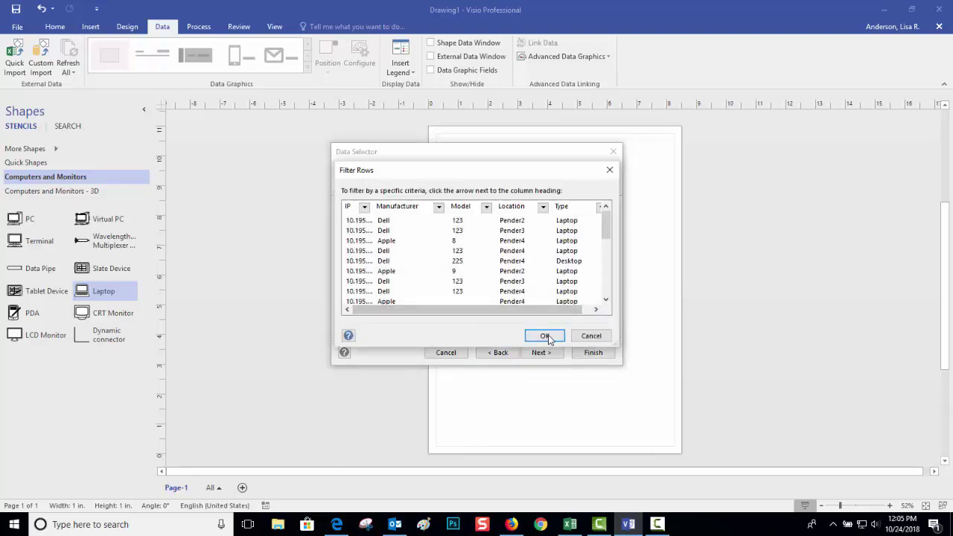
{"action": "left_click", "coordinate": [548, 336]}
{"action": "left_click", "coordinate": [557, 354]}
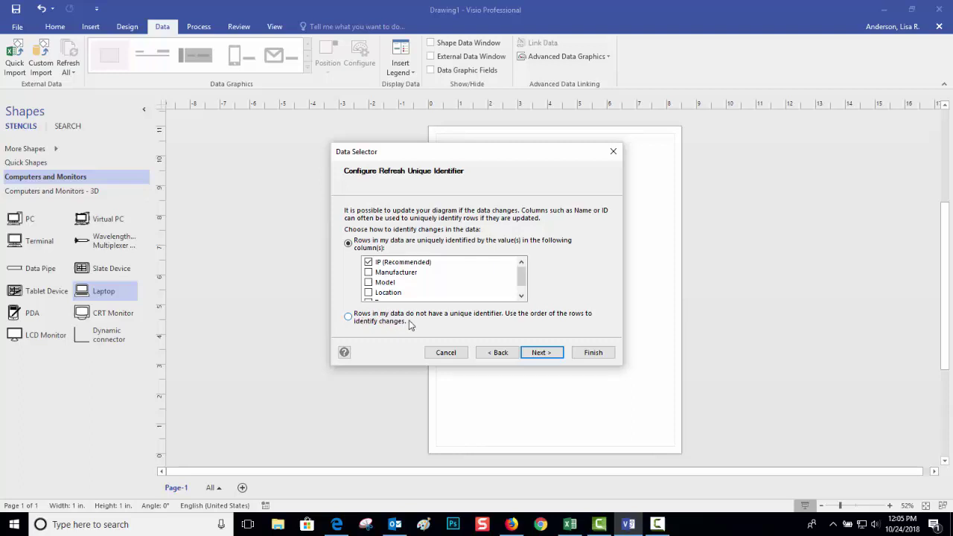
{"action": "left_click", "coordinate": [552, 359]}
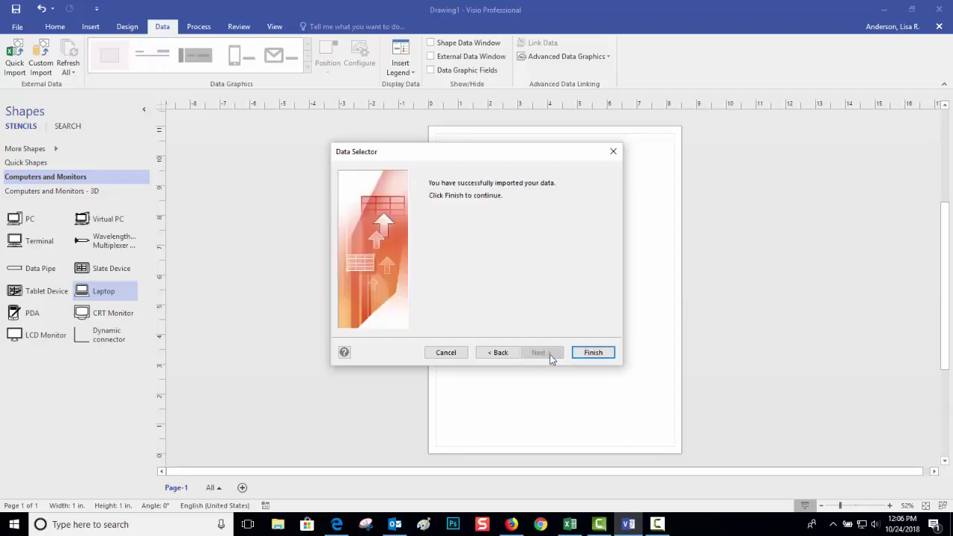
{"action": "left_click", "coordinate": [585, 357]}
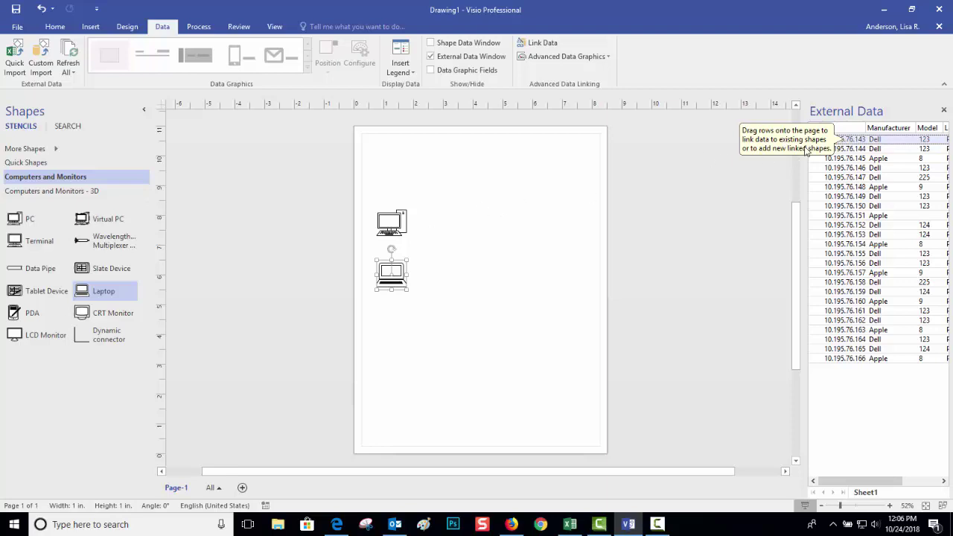
Link rows 10.195.76.143 and .144 to the PC and laptop, and add a linked PC for .145.
{"action": "left_click_drag", "start_coordinate": [843, 140], "coordinate": [392, 221]}
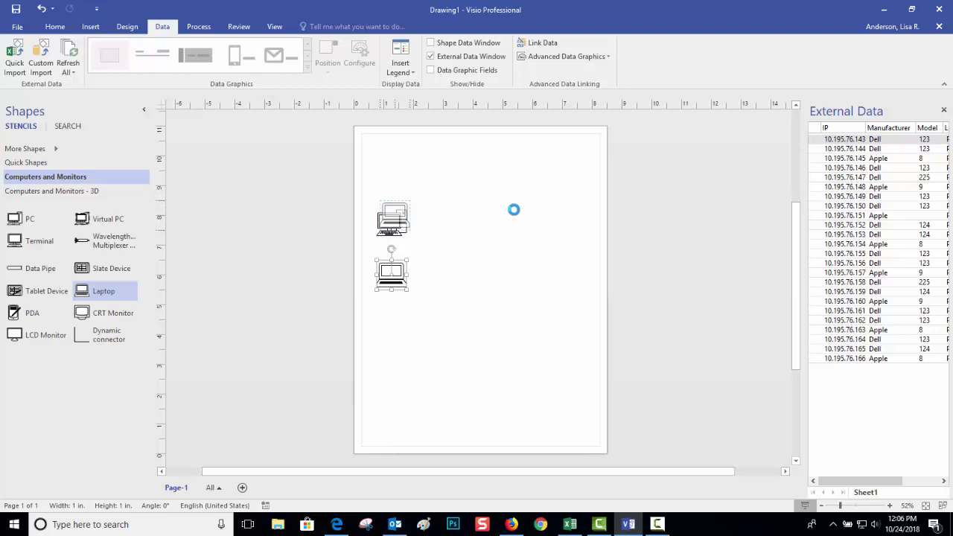
{"action": "left_click_drag", "start_coordinate": [823, 152], "coordinate": [403, 273]}
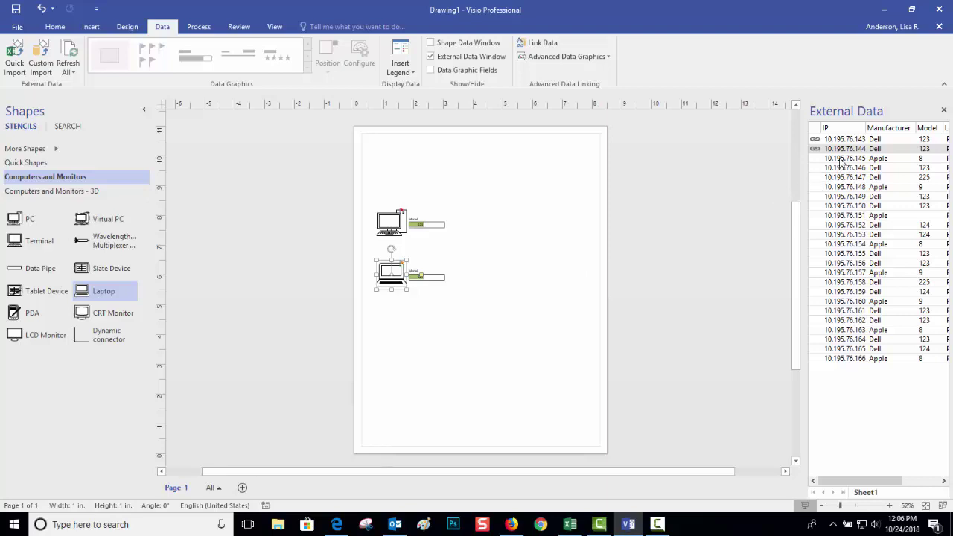
{"action": "left_click", "coordinate": [22, 223]}
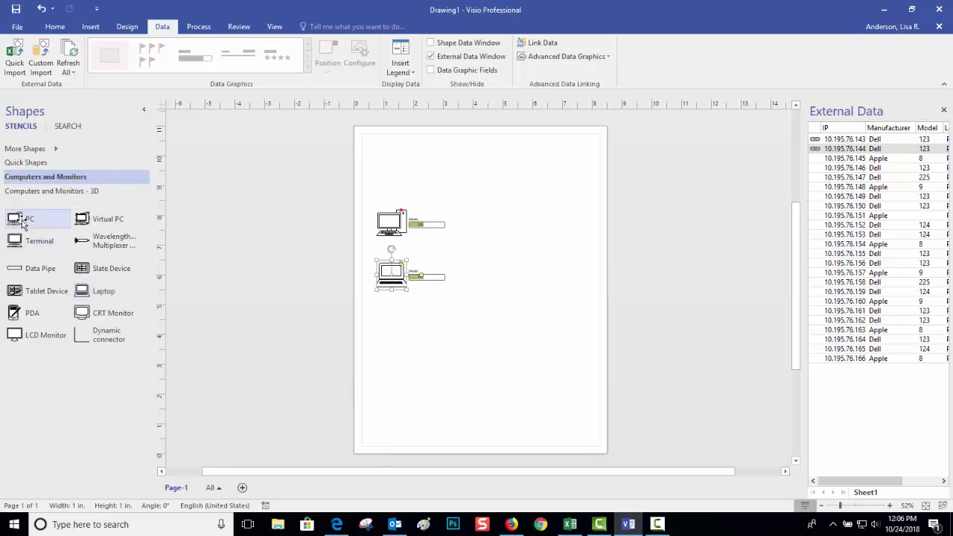
{"action": "left_click", "coordinate": [817, 161]}
{"action": "left_click_drag", "start_coordinate": [817, 165], "coordinate": [517, 212]}
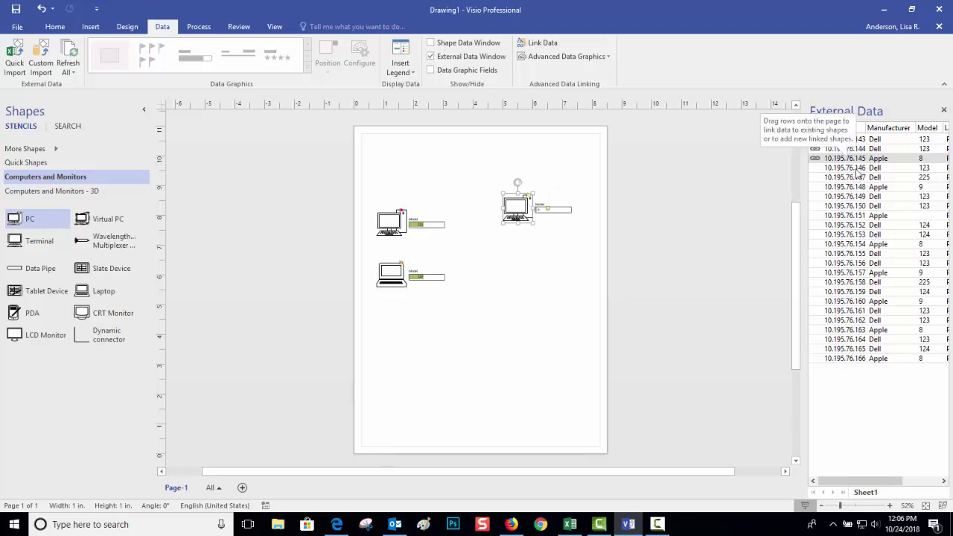
Add a linked laptop for 10.195.76.146 and linked PCs for .147 and .148, then zoom in.
{"action": "left_click", "coordinate": [105, 292]}
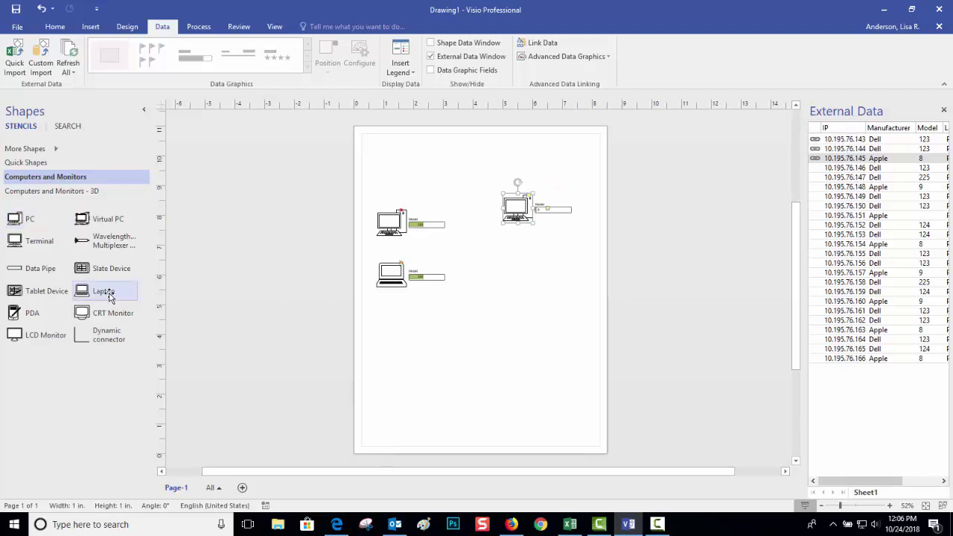
{"action": "left_click_drag", "start_coordinate": [818, 169], "coordinate": [517, 277]}
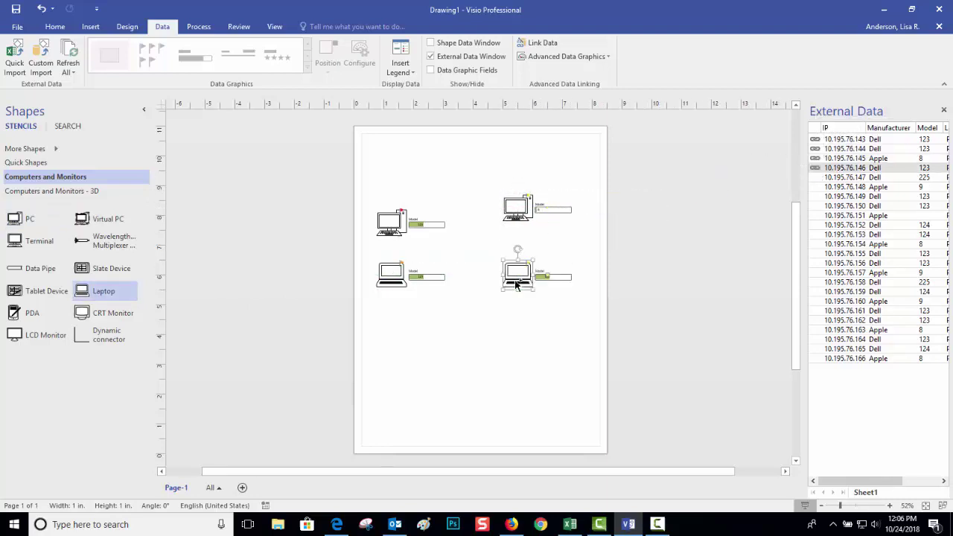
{"action": "left_click", "coordinate": [27, 220]}
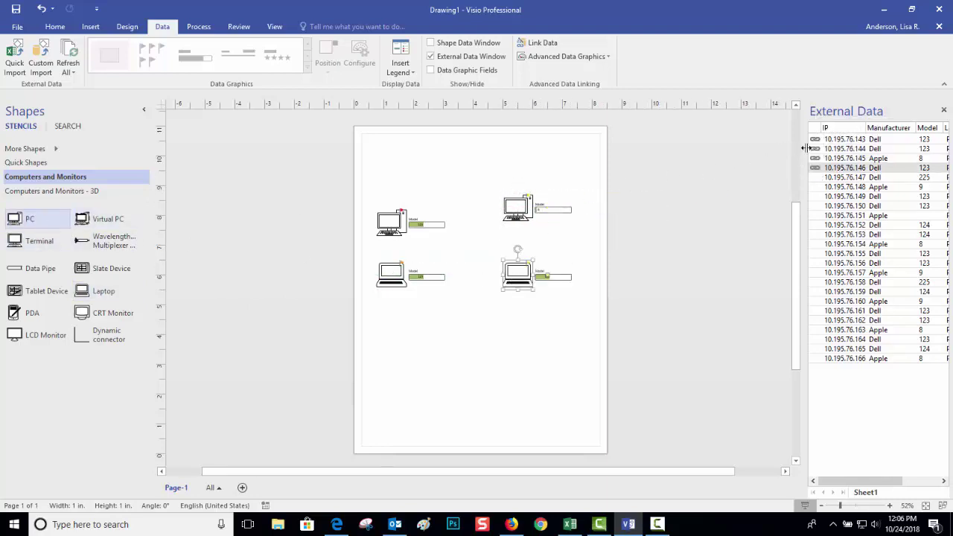
{"action": "left_click_drag", "start_coordinate": [817, 178], "coordinate": [417, 312]}
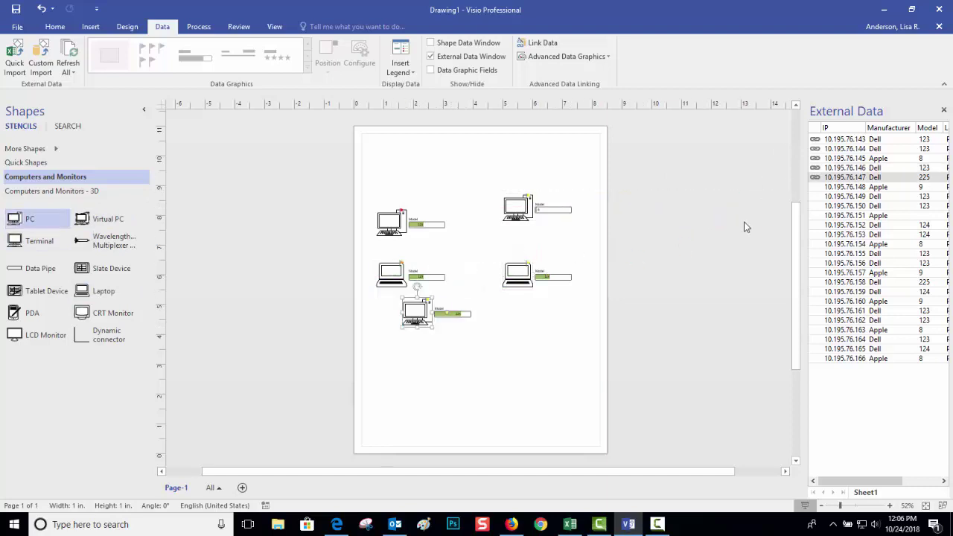
{"action": "left_click_drag", "start_coordinate": [831, 190], "coordinate": [520, 335]}
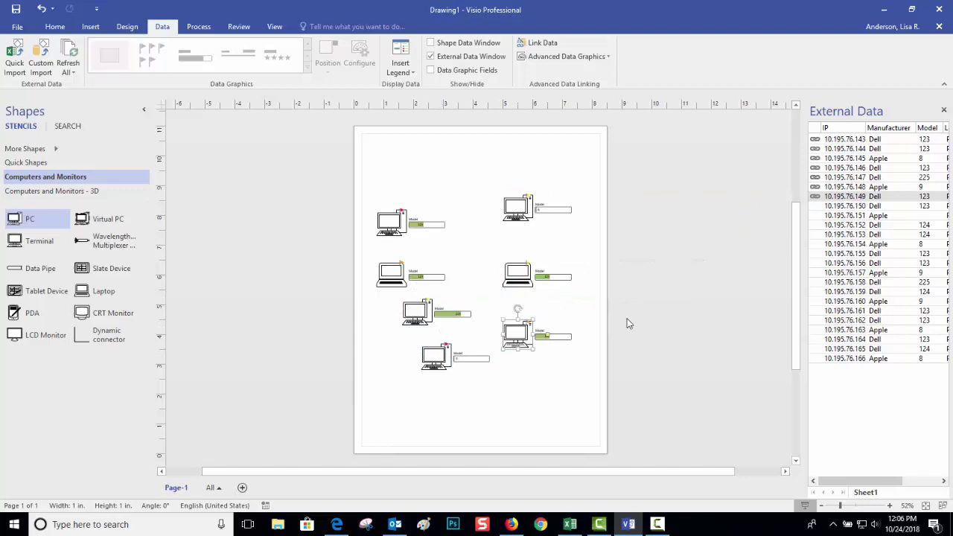
{"action": "left_click_drag", "start_coordinate": [840, 507], "coordinate": [860, 506]}
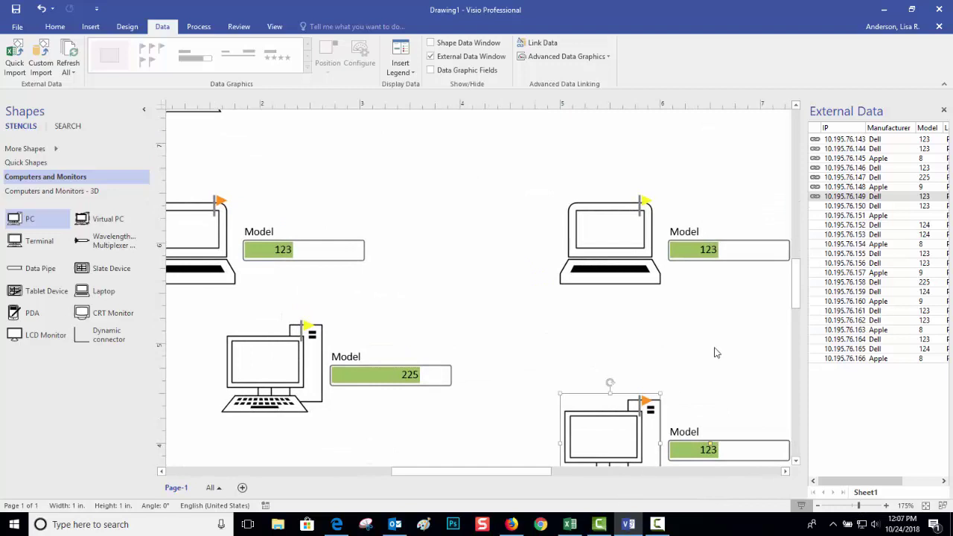
Insert a horizontal legend of Pender2, Pender3 and Pender4 flags, removing its Model section.
{"action": "left_click_drag", "start_coordinate": [532, 471], "coordinate": [596, 475]}
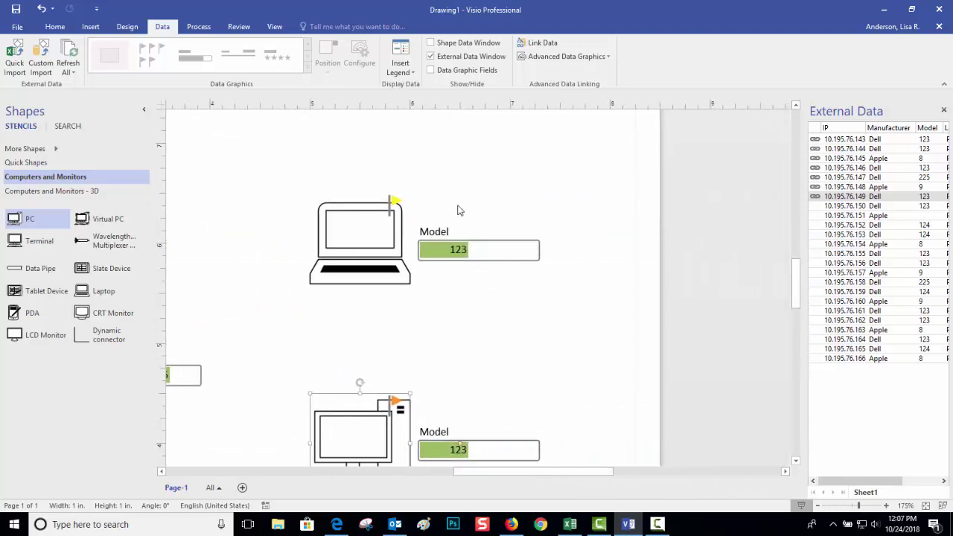
{"action": "left_click", "coordinate": [409, 73]}
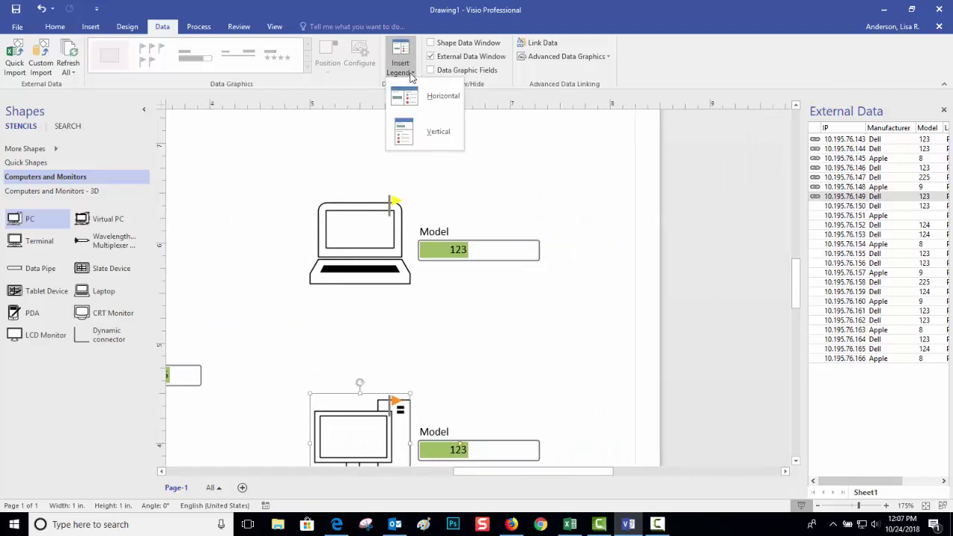
{"action": "left_click", "coordinate": [408, 98]}
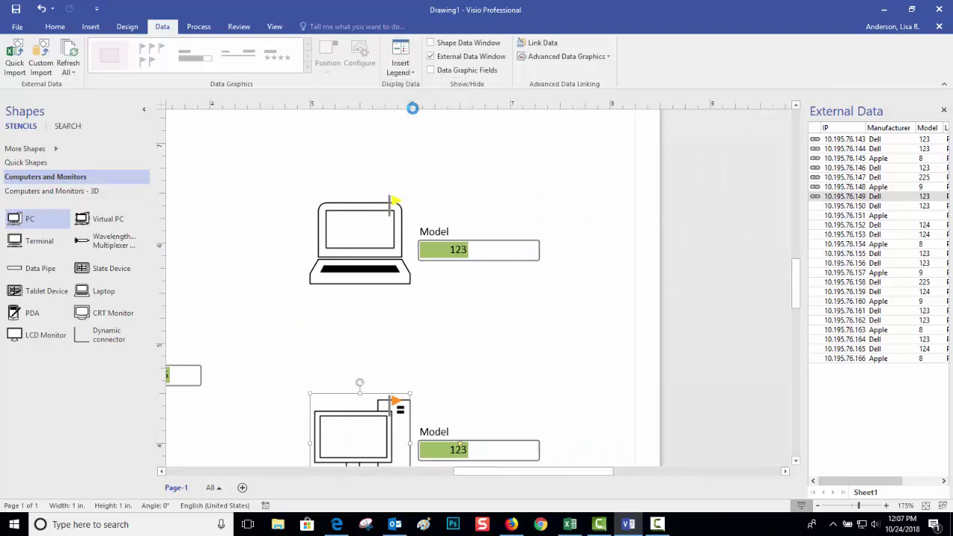
{"action": "scroll", "coordinate": [621, 287], "scroll_direction": "up", "scroll_amount": 6}
{"action": "scroll", "coordinate": [621, 287], "scroll_direction": "up", "scroll_amount": 2}
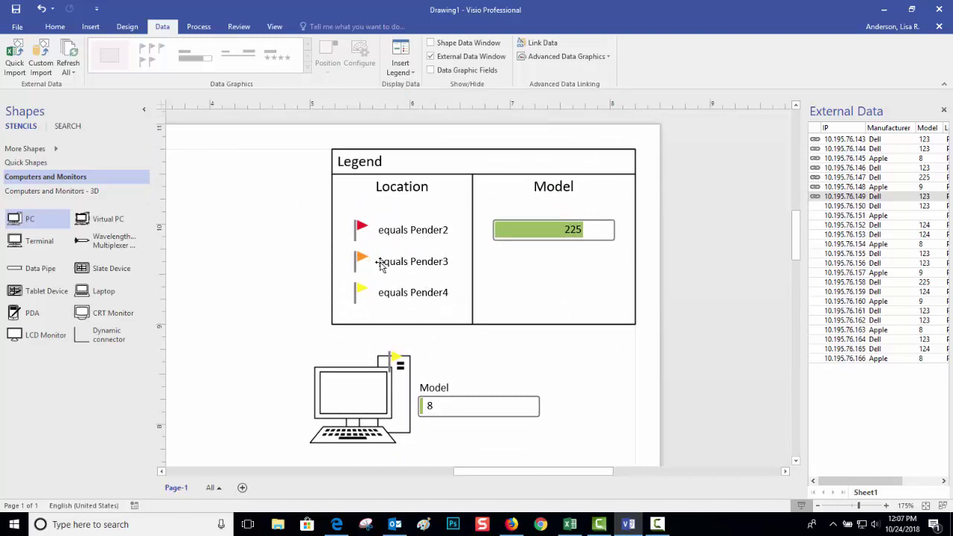
{"action": "left_click_drag", "start_coordinate": [845, 485], "coordinate": [894, 485]}
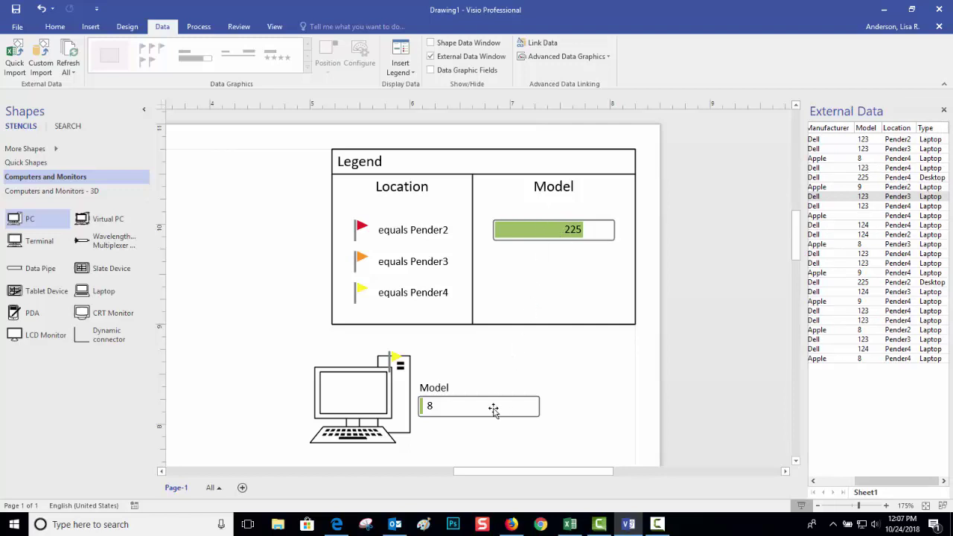
{"action": "left_click", "coordinate": [531, 265]}
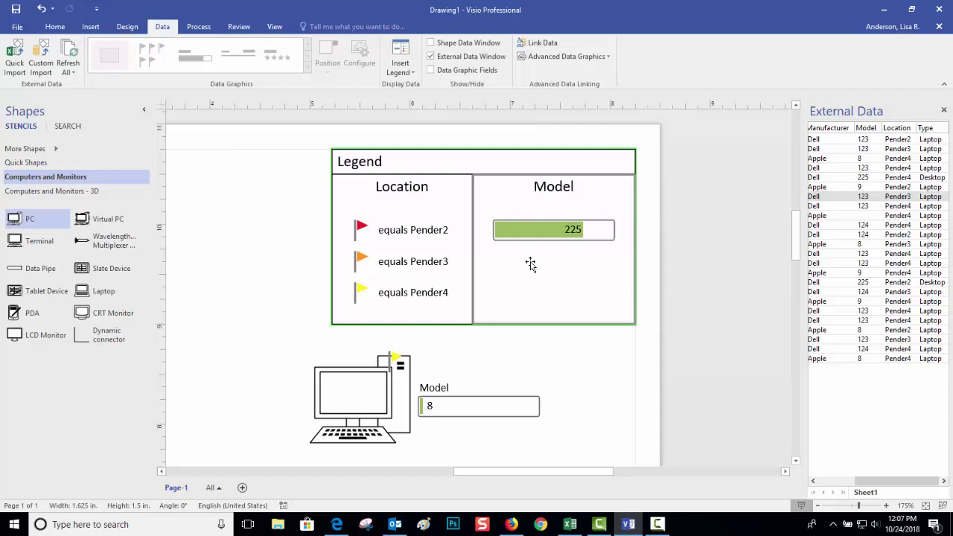
{"action": "key", "text": "Delete"}
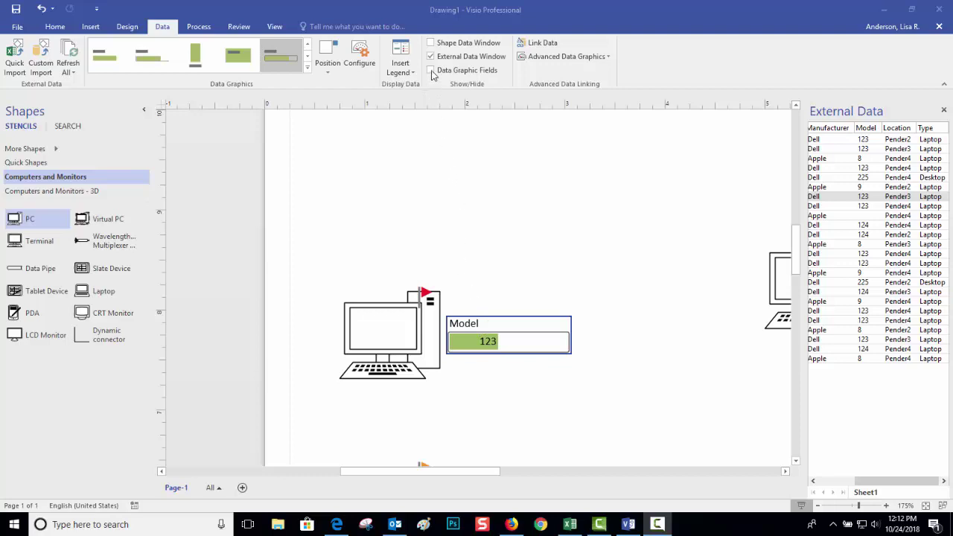
Add the IP field to the data graphics so the PC shows 10.195.76.143.
{"action": "left_click", "coordinate": [429, 75]}
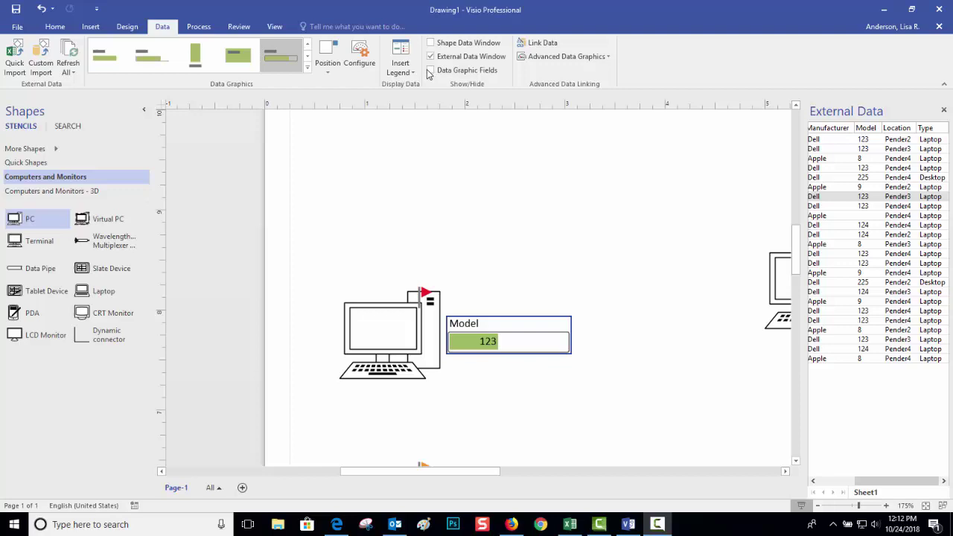
{"action": "left_click", "coordinate": [432, 70]}
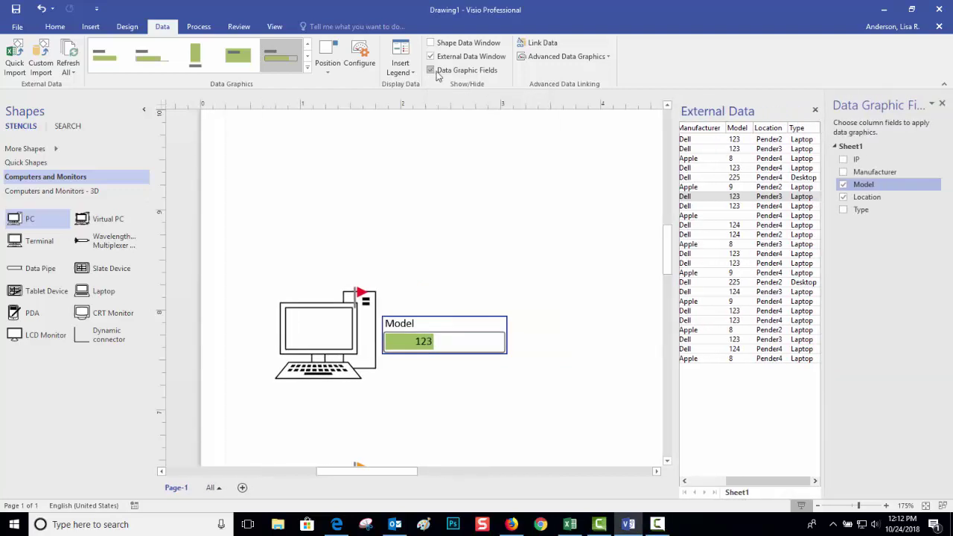
{"action": "left_click", "coordinate": [863, 188]}
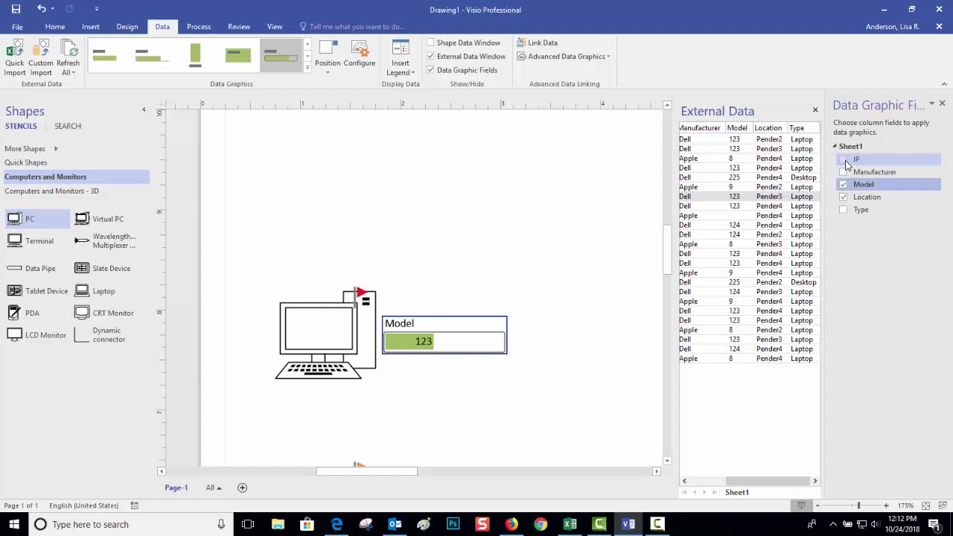
{"action": "left_click", "coordinate": [845, 161]}
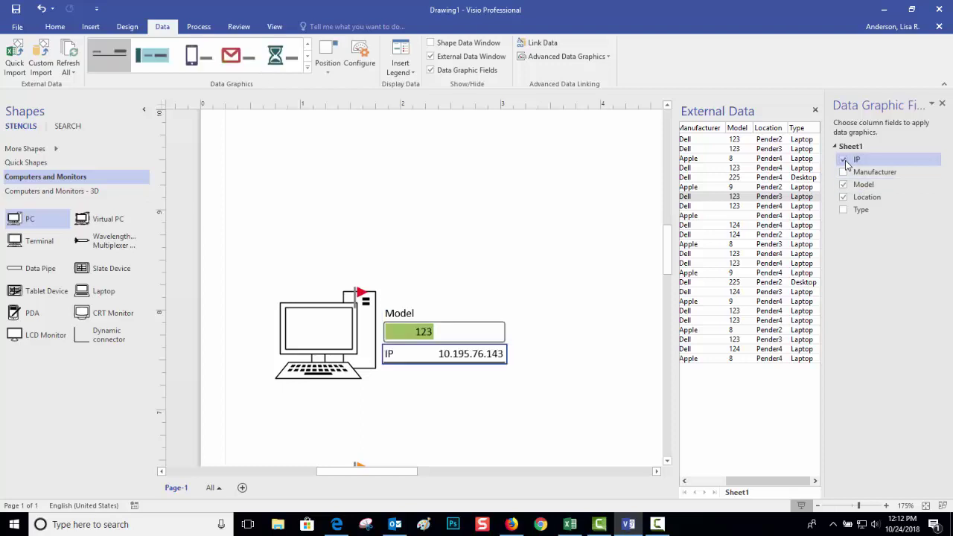
{"action": "mouse_move", "coordinate": [668, 250]}
{"action": "left_mouse_down"}
{"action": "mouse_move", "coordinate": [673, 281]}
{"action": "mouse_move", "coordinate": [671, 224]}
{"action": "left_mouse_up"}
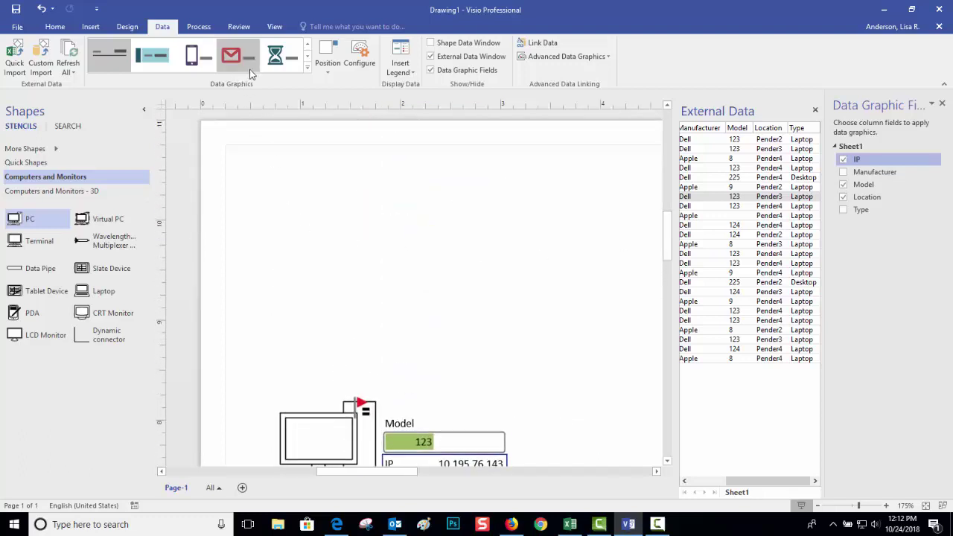
Colour the device shapes by Location: red Pender2, yellow Pender3, green Pender4.
{"action": "left_click", "coordinate": [870, 197]}
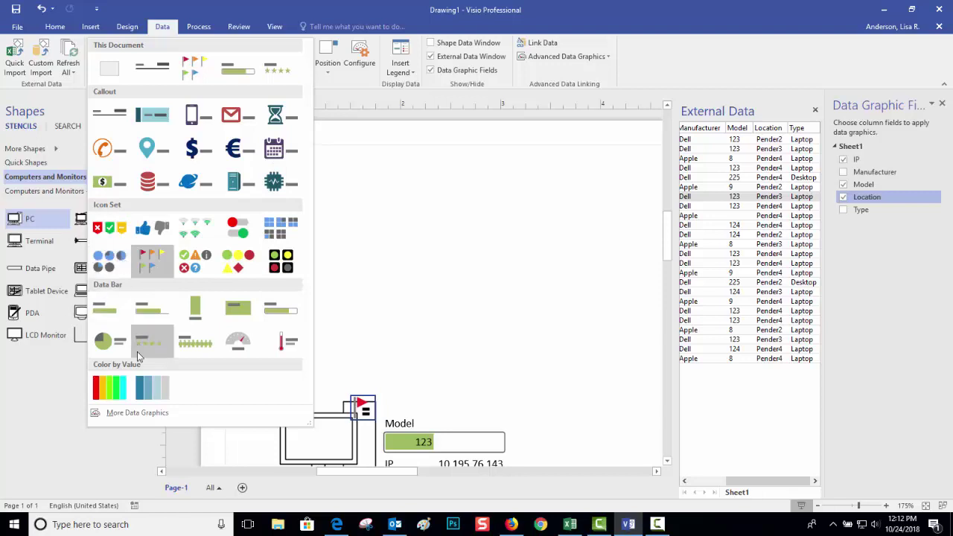
{"action": "left_click", "coordinate": [118, 389]}
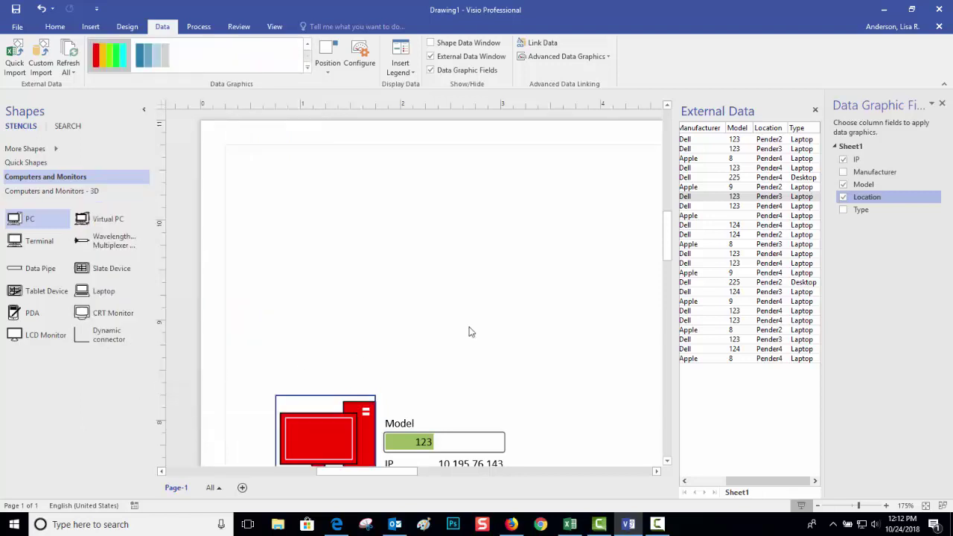
{"action": "scroll", "coordinate": [469, 332], "scroll_direction": "down", "scroll_amount": 5}
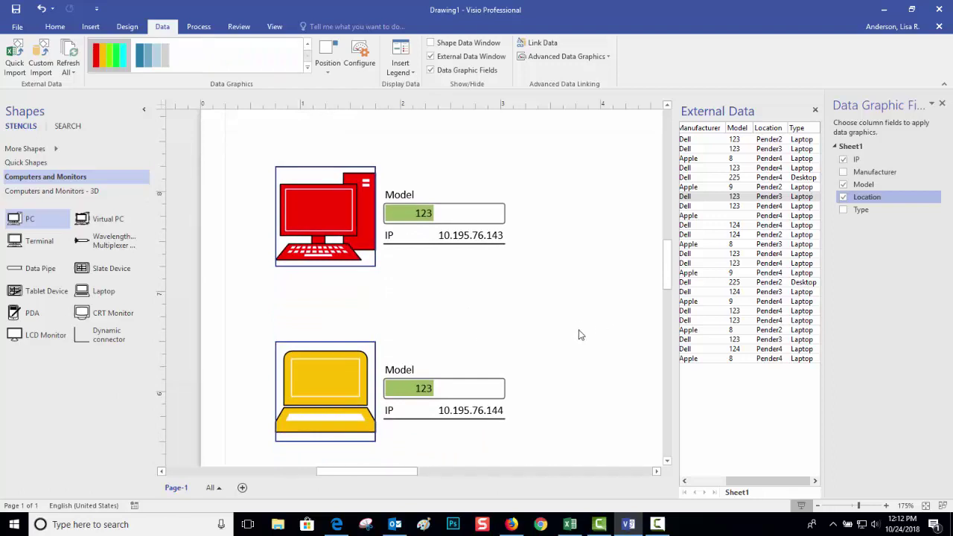
{"action": "scroll", "coordinate": [579, 335], "scroll_direction": "down", "scroll_amount": 3}
{"action": "scroll", "coordinate": [570, 337], "scroll_direction": "up", "scroll_amount": 10}
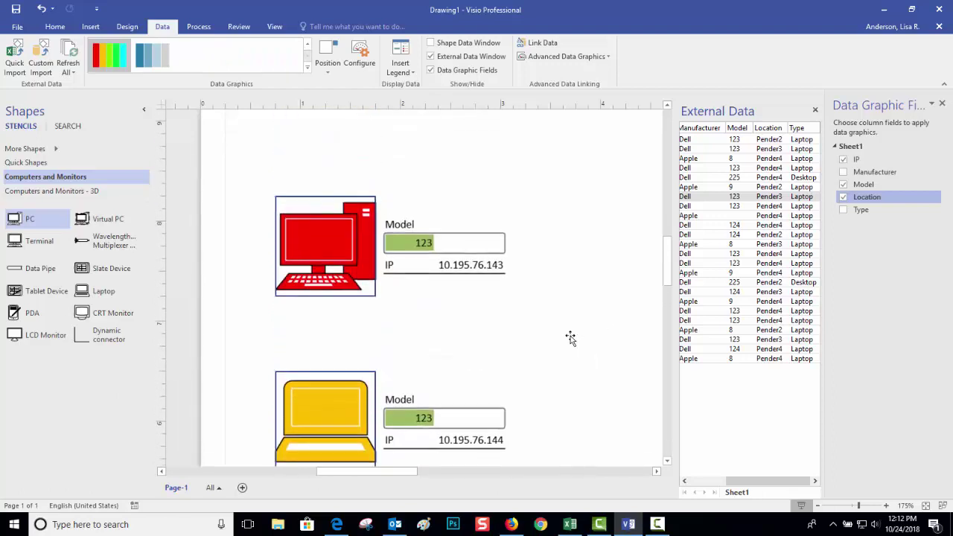
Insert a legend showing the location colours and the Model bar.
{"action": "left_click", "coordinate": [401, 65]}
{"action": "left_click", "coordinate": [409, 132]}
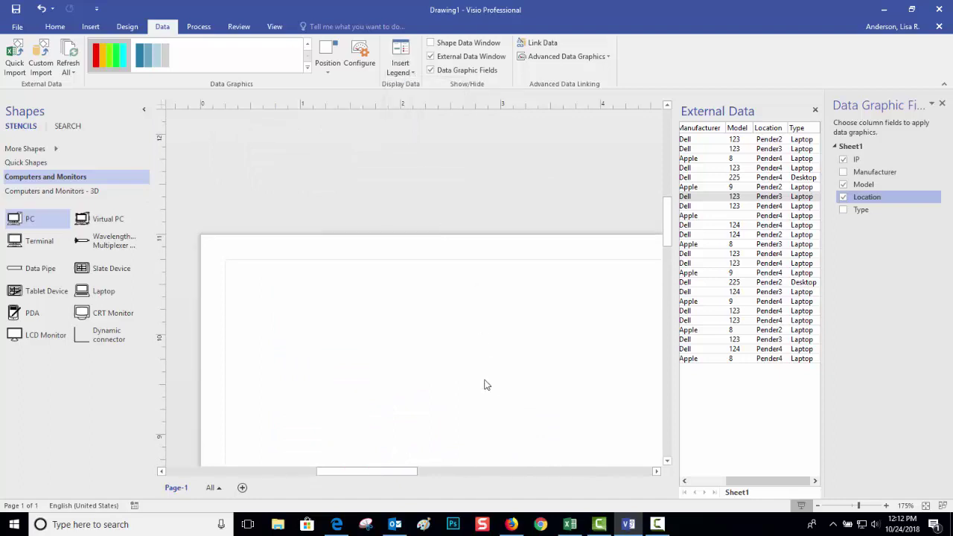
{"action": "left_click_drag", "start_coordinate": [417, 471], "coordinate": [500, 483]}
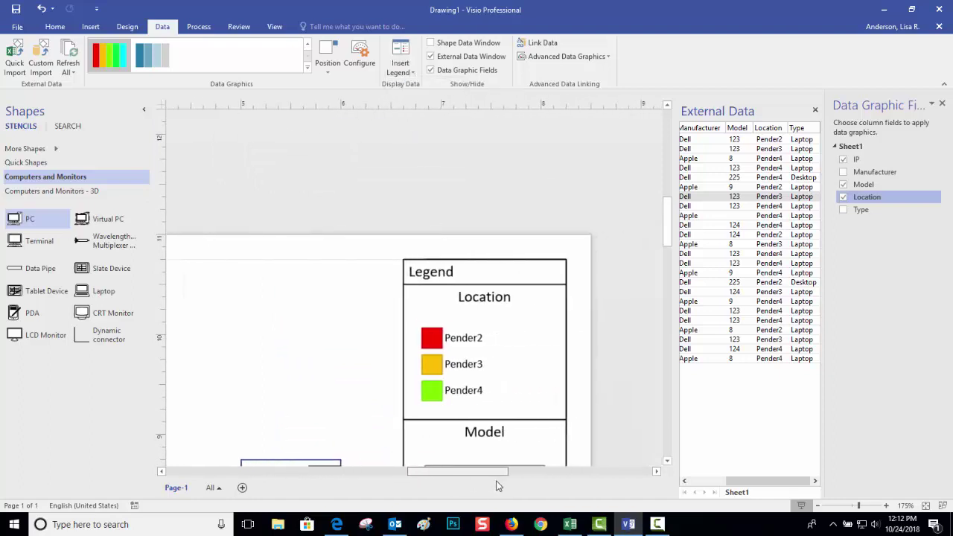
{"action": "scroll", "coordinate": [517, 365], "scroll_direction": "down", "scroll_amount": 5}
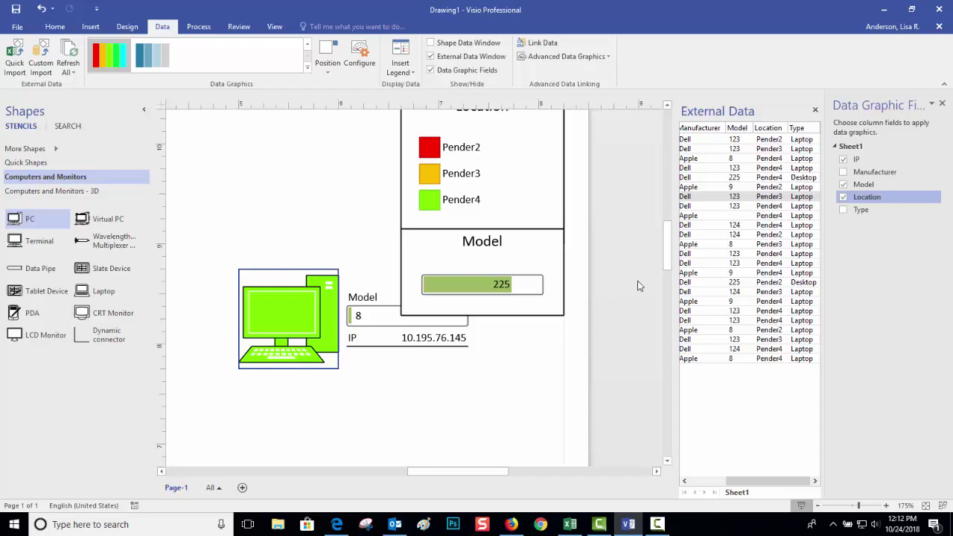
Add Type flags (red Desktop, orange Laptop) and insert a vertical legend including them.
{"action": "left_click", "coordinate": [845, 210]}
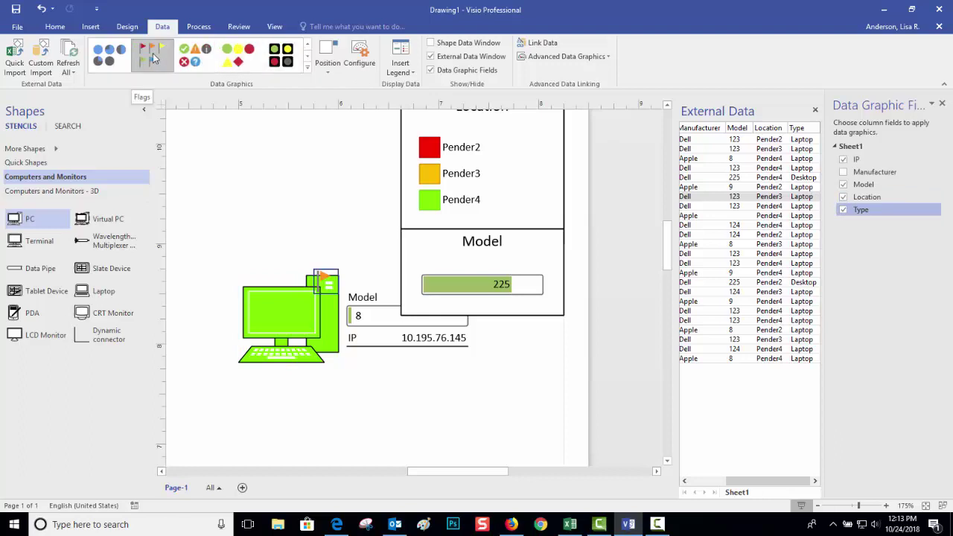
{"action": "left_click", "coordinate": [402, 68]}
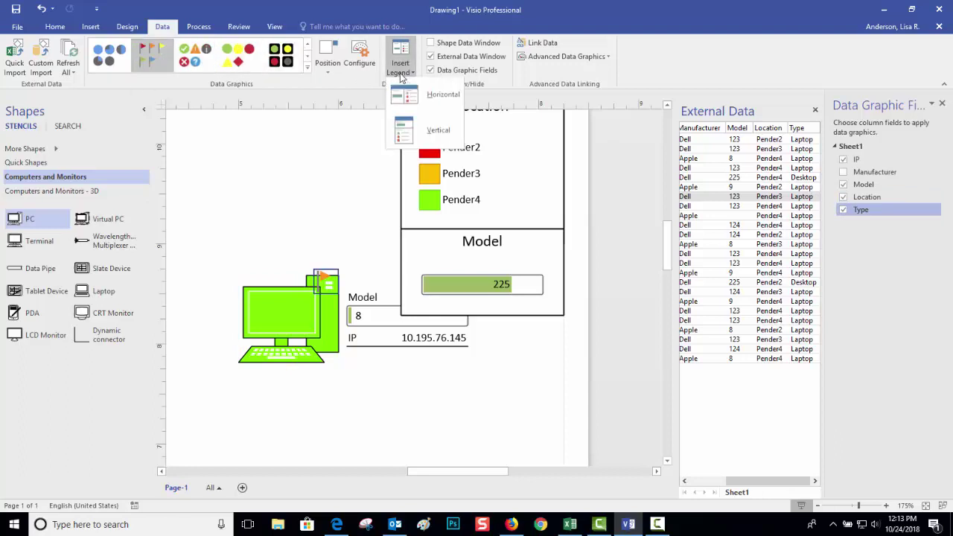
{"action": "left_click", "coordinate": [422, 130]}
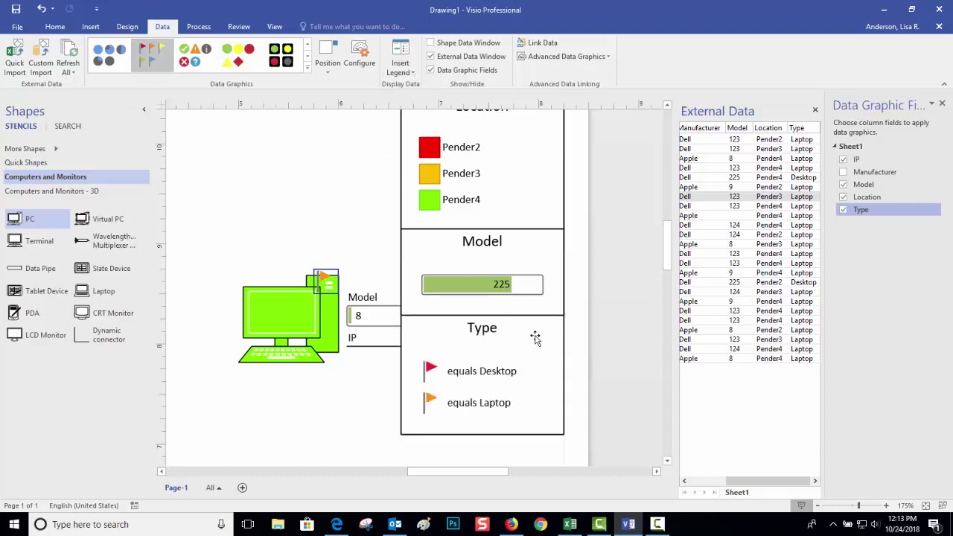